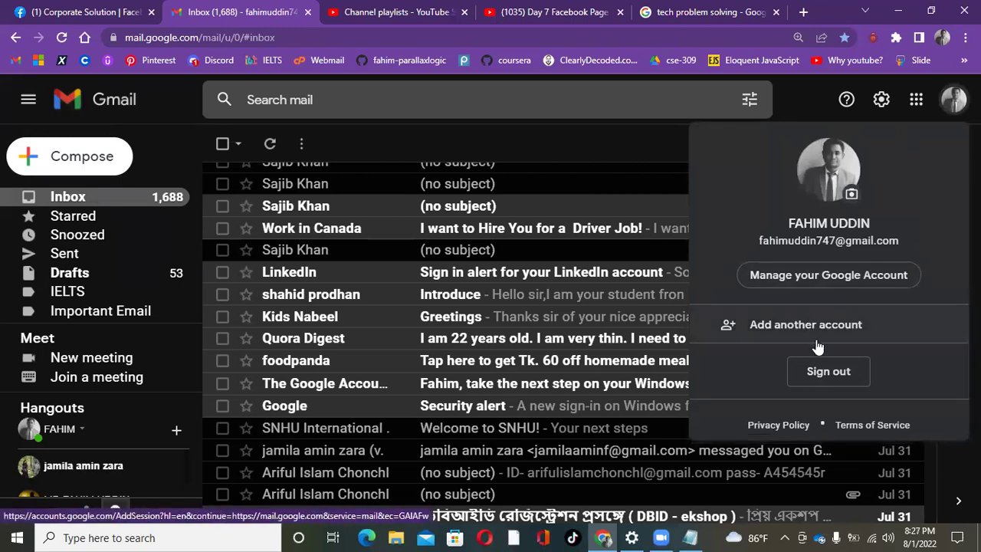
Step: From Gmail's Google Account page, add another account and choose to create a new one
click(831, 274)
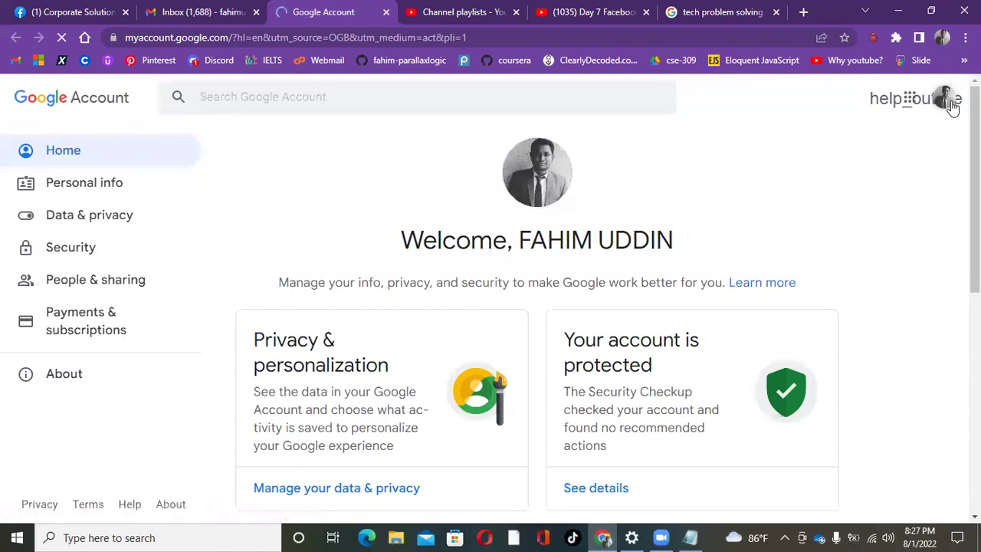
click(946, 99)
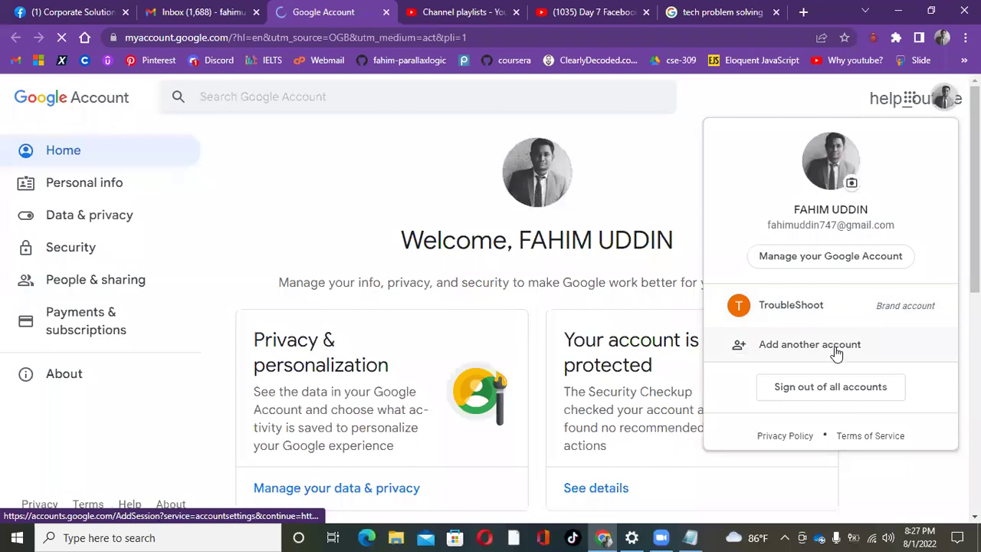
click(836, 349)
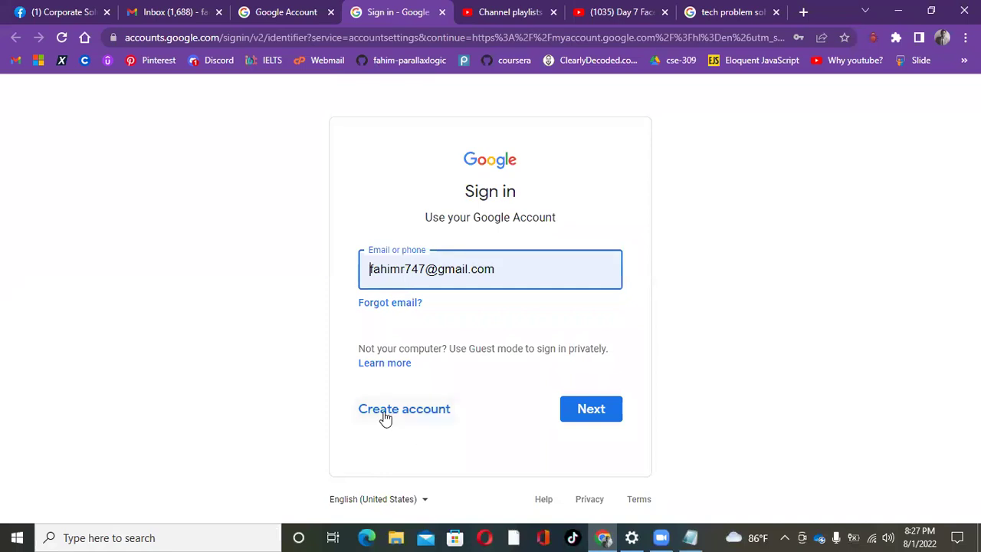
click(415, 412)
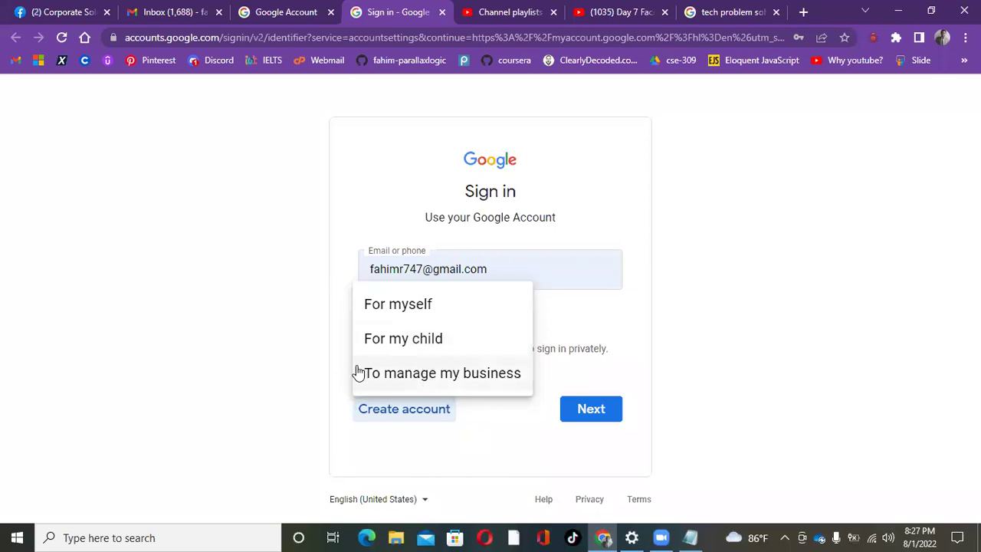
Step: Choose to create the new account to manage a business
click(445, 373)
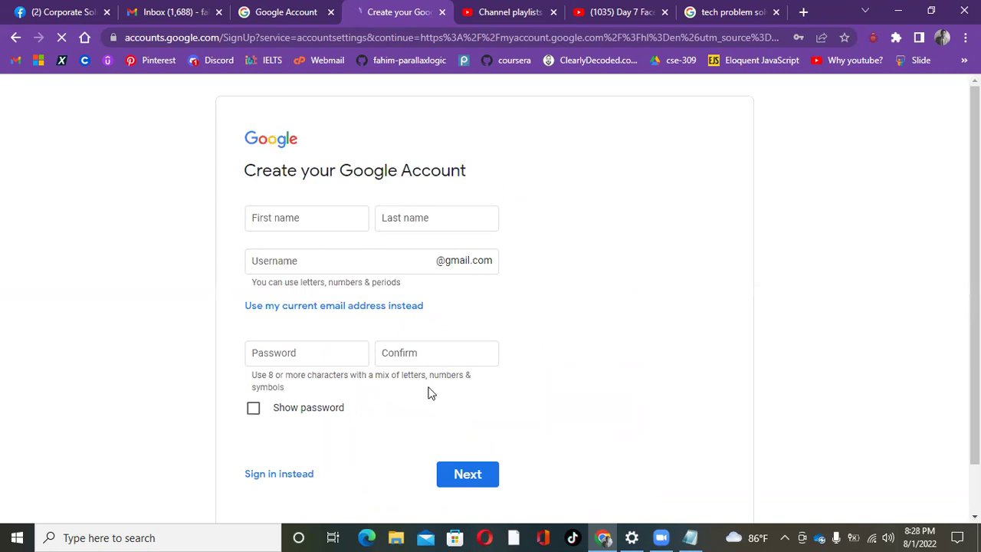
Step: Enter Corporate as the first name and Solution as the last name
click(289, 220)
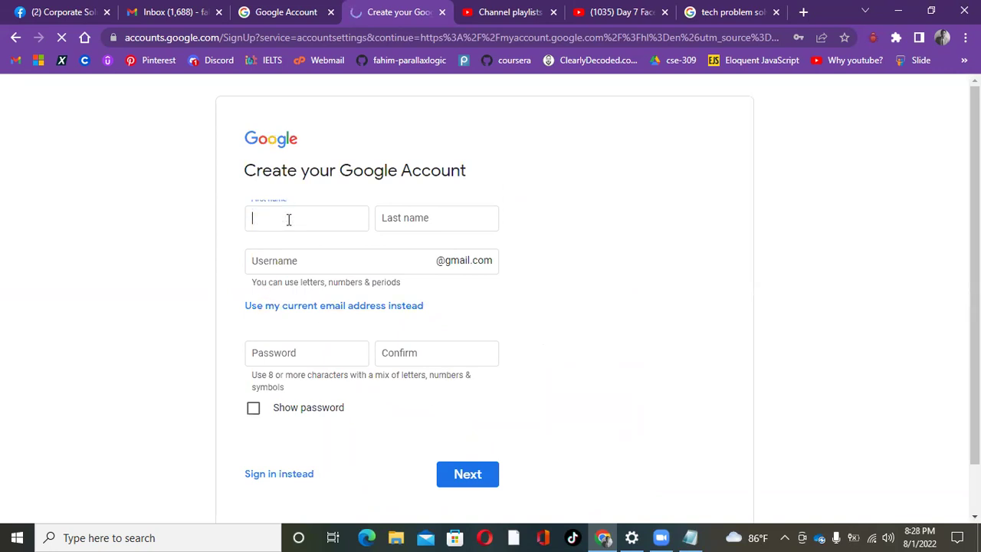
text(Corporate)
click(402, 221)
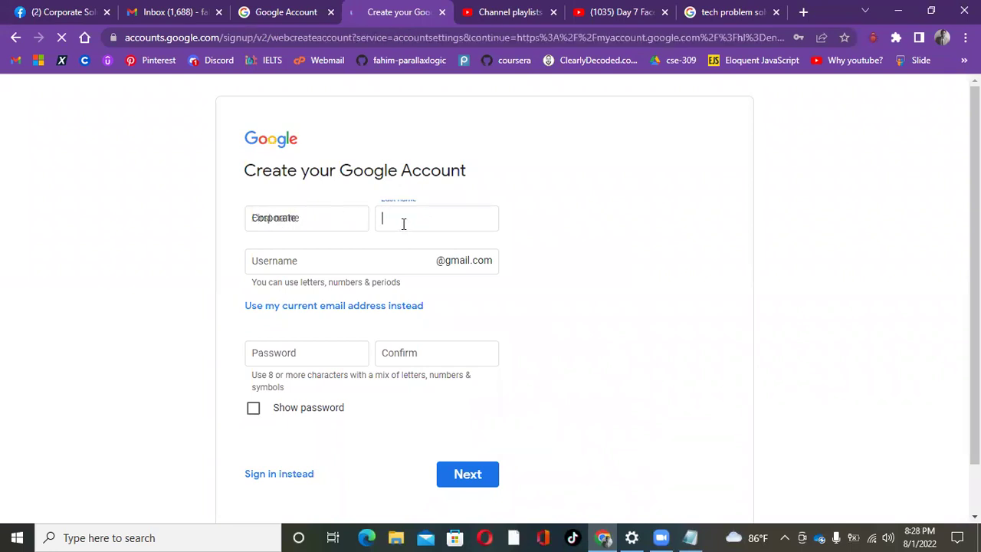
text(Solutio)
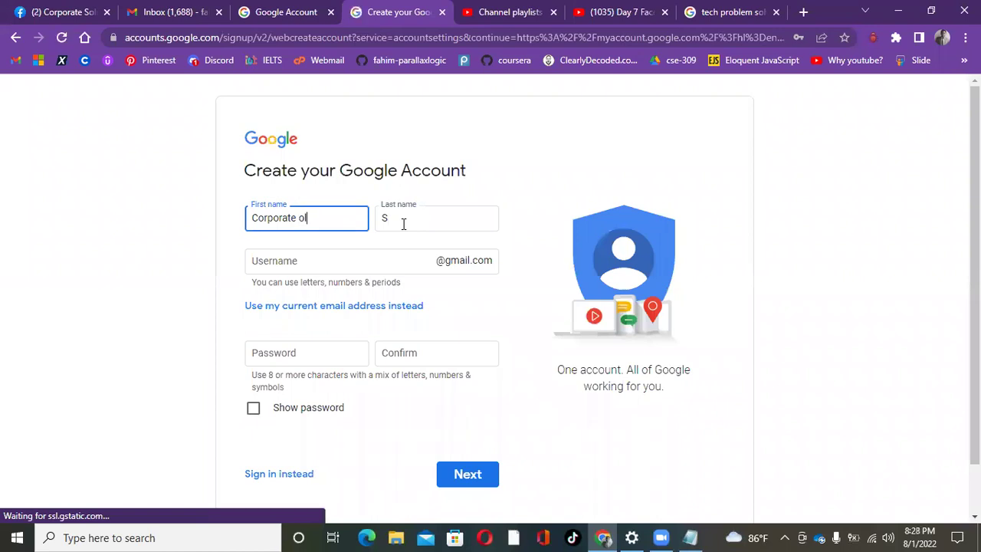
text(n)
Step: Enter a username based on the business name and check whether it is available
click(288, 260)
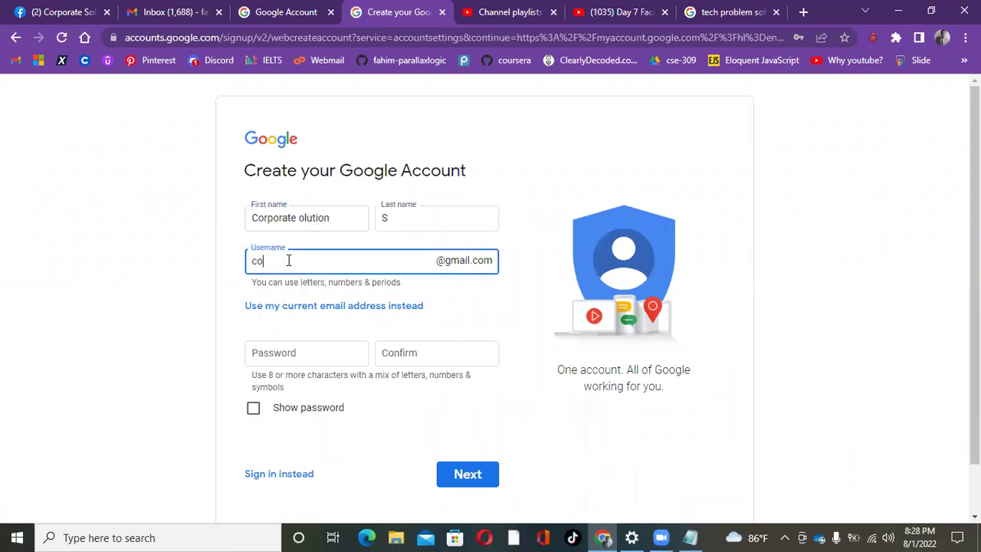
click(481, 304)
click(336, 259)
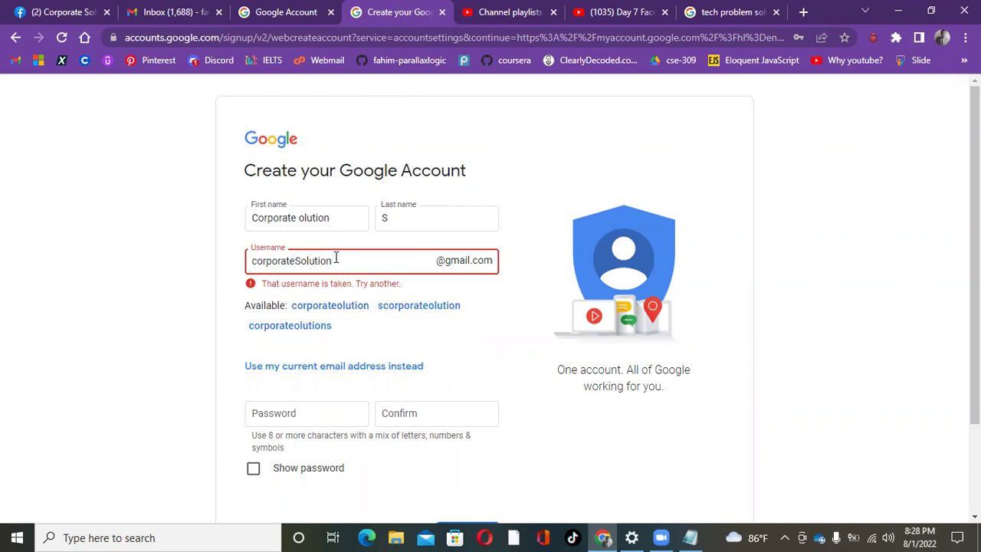
text(bd)
click(520, 298)
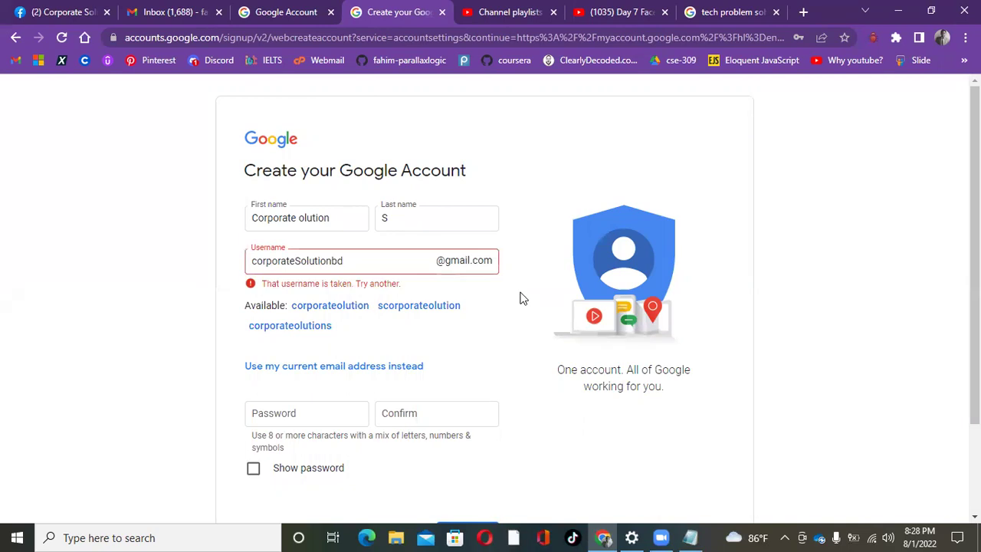
Step: Revise the taken username until it is no longer reported as taken
click(347, 264)
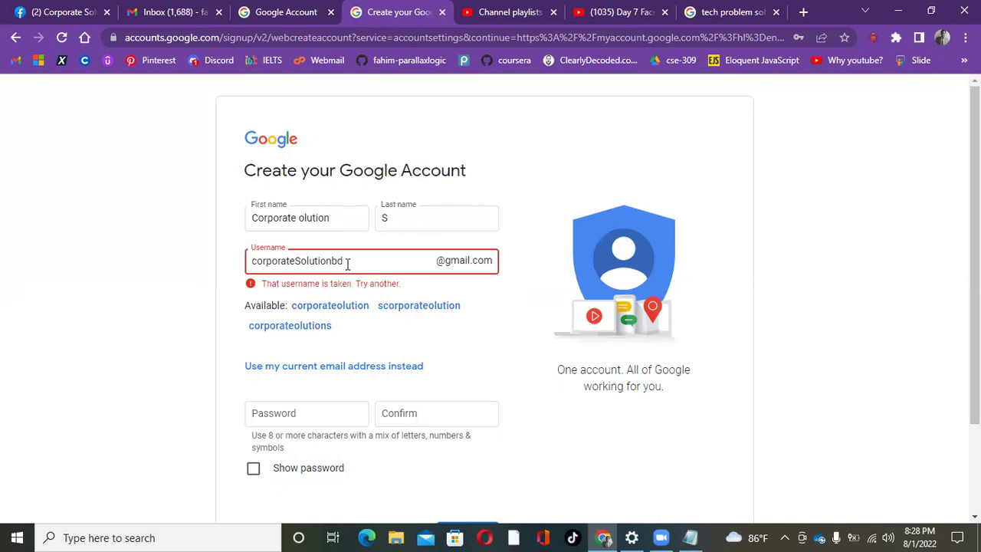
key(BackSpace)
key(BackSpace)
key(Left)
key(Left)
key(Left)
key(Left)
key(Left)
key(Left)
key(Left)
key(Left)
text(Tech)
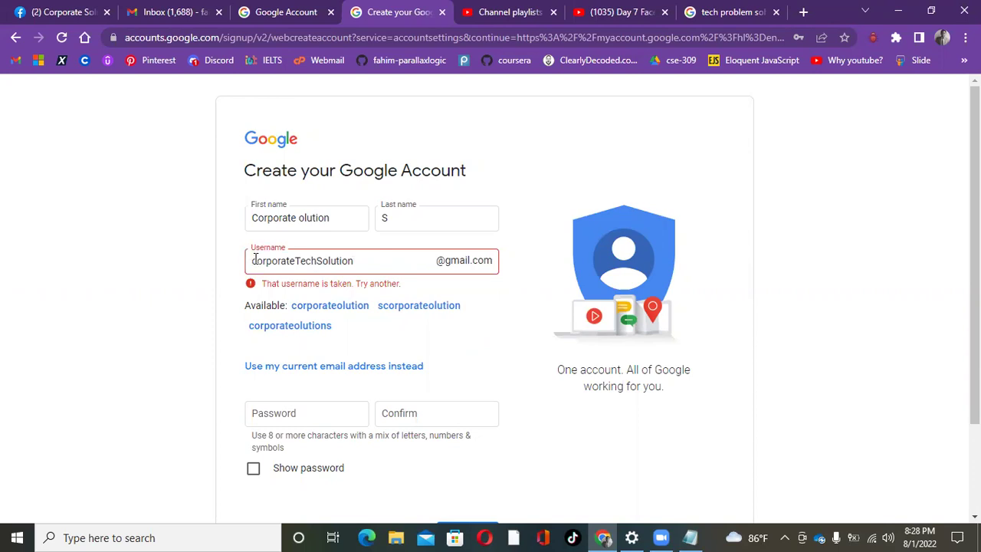
click(300, 259)
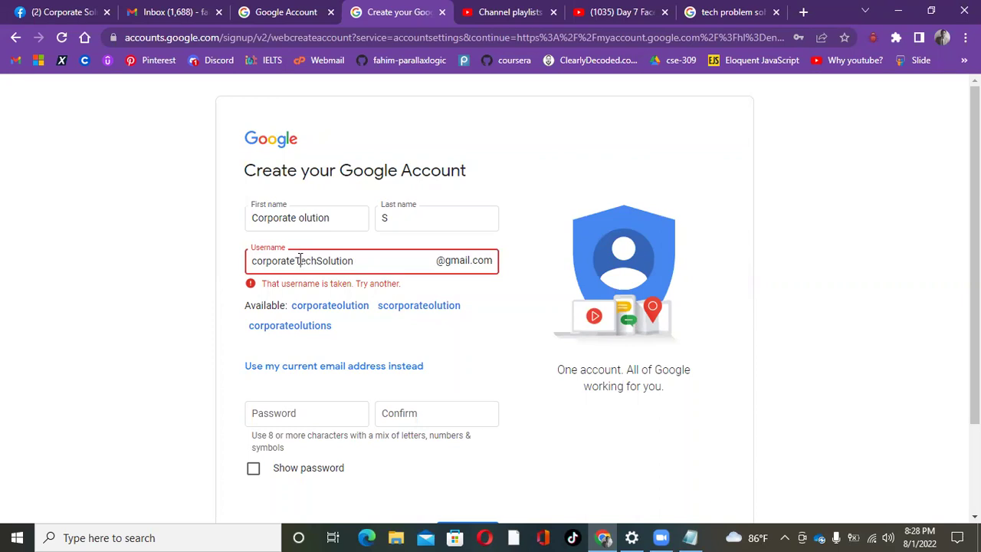
key(BackSpace)
text(t)
key(BackSpace)
key(BackSpace)
key(BackSpace)
key(BackSpace)
key(BackSpace)
click(524, 193)
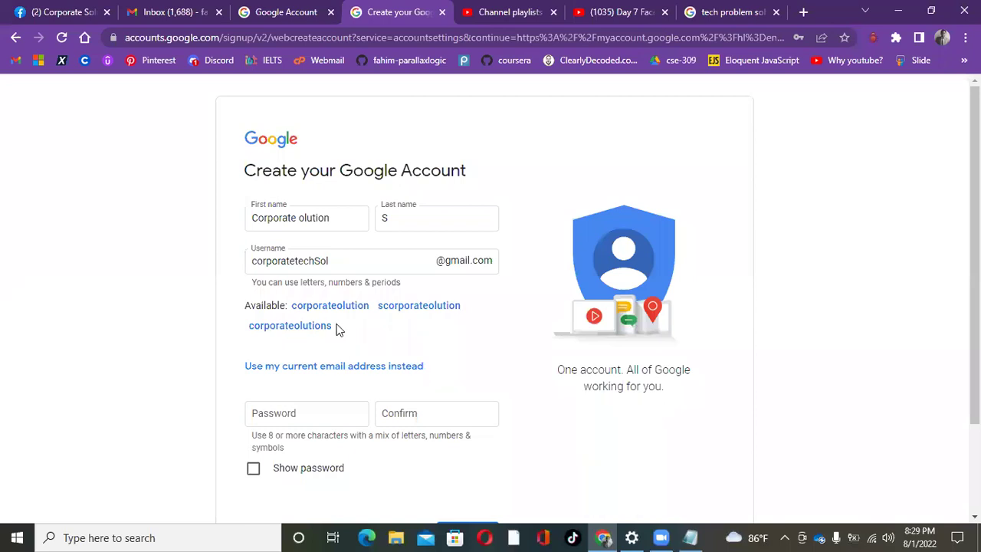
Step: Enter and confirm the account password, then submit the name, username and password
click(383, 259)
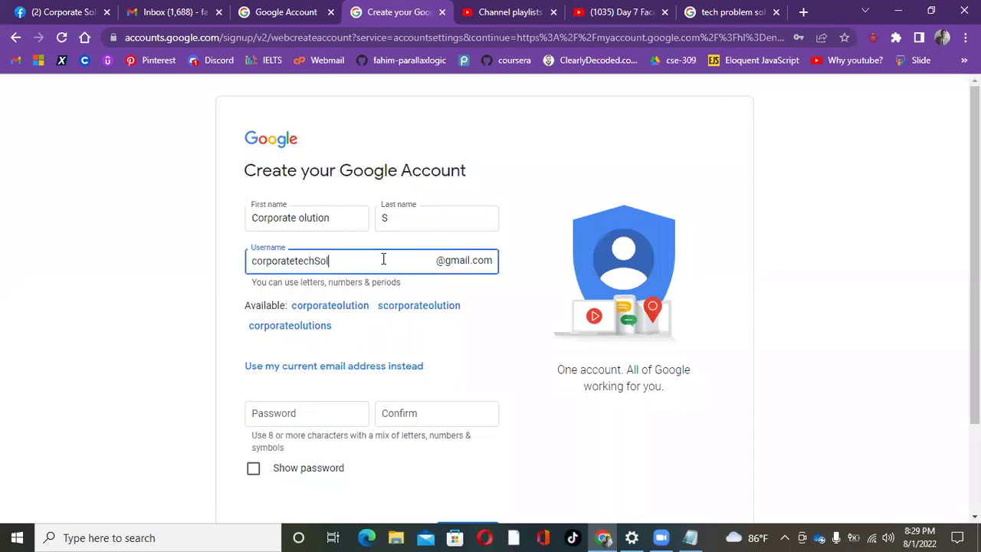
click(293, 412)
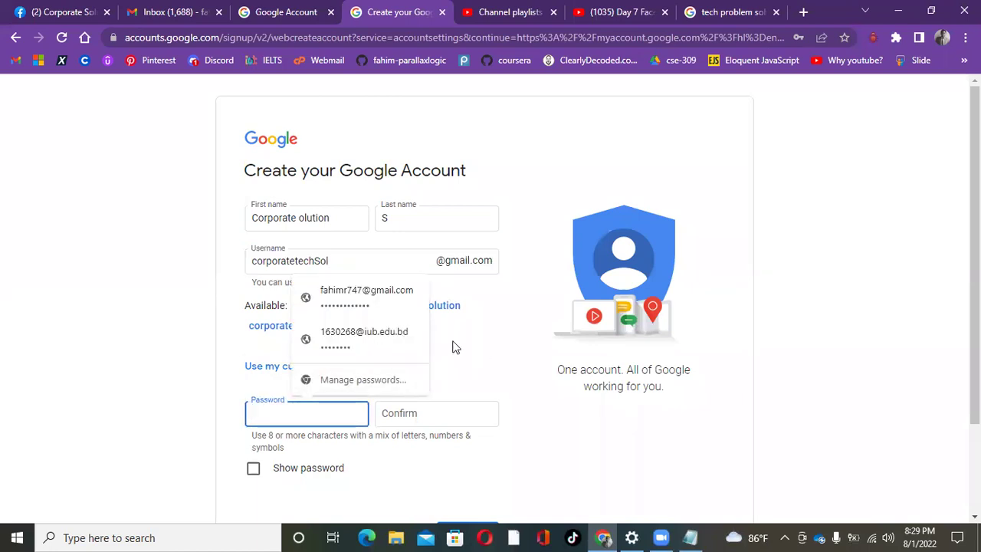
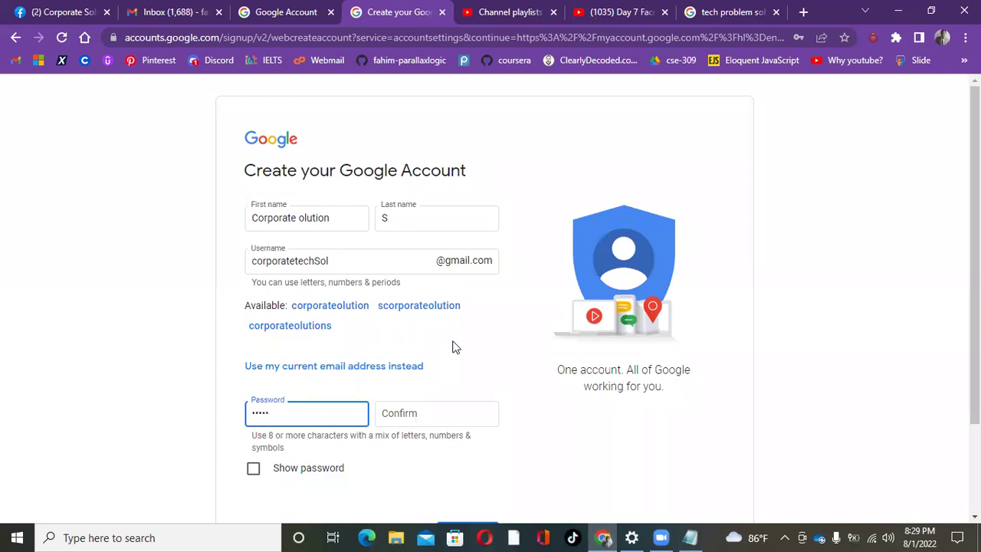
click(455, 418)
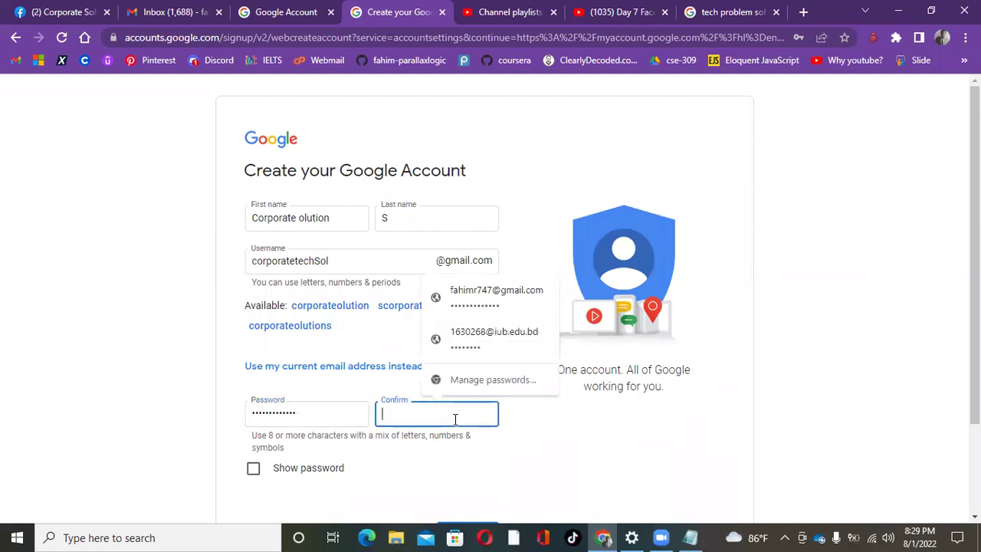
text(aaaaaaaaaaa)
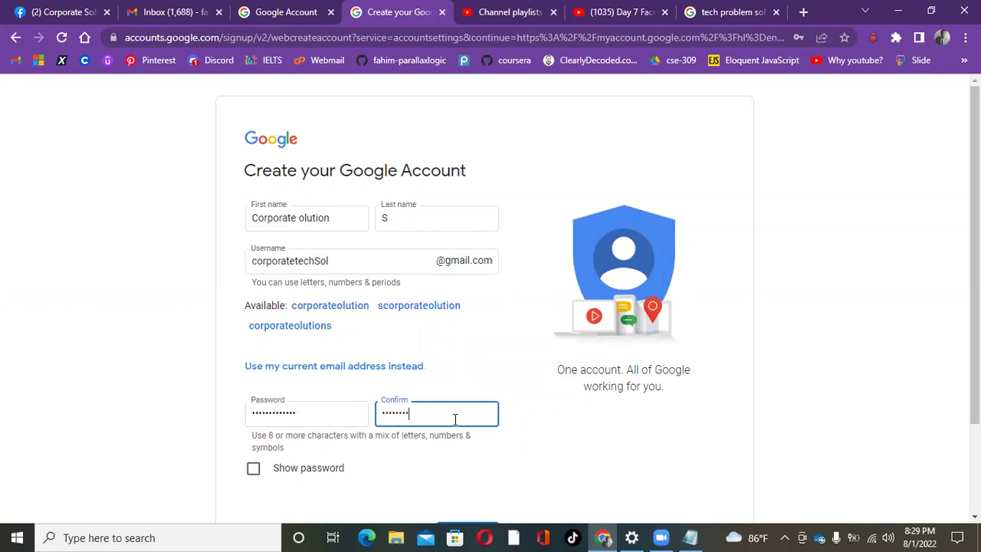
text(aa)
scroll(308, 476, down, 2)
click(467, 416)
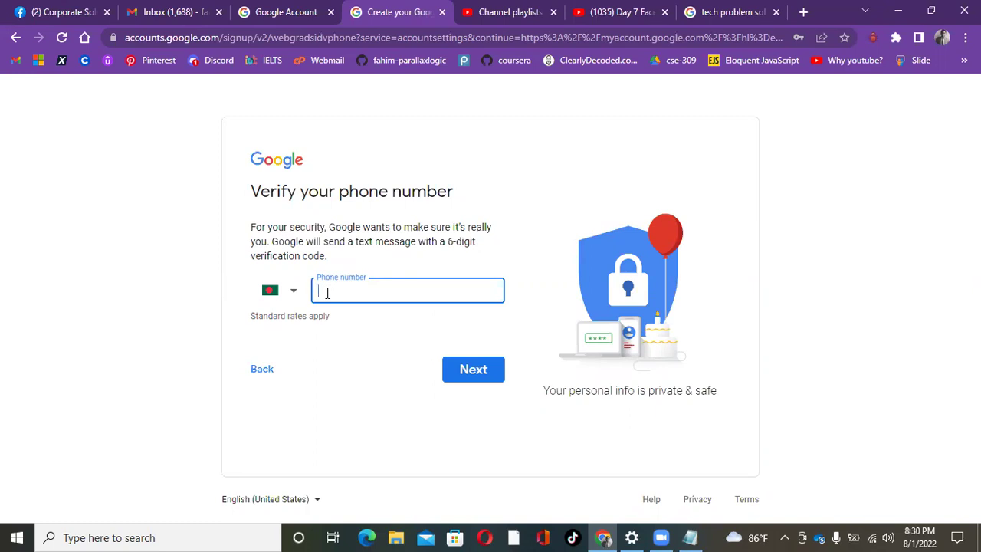
Step: Enter the phone number and verify it with the six-digit code received by SMS
click(480, 373)
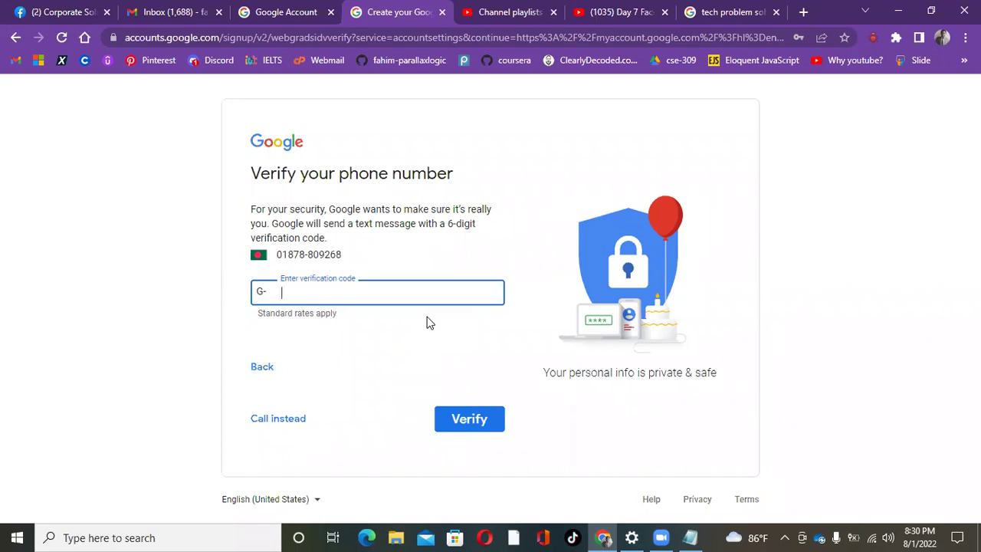
click(469, 418)
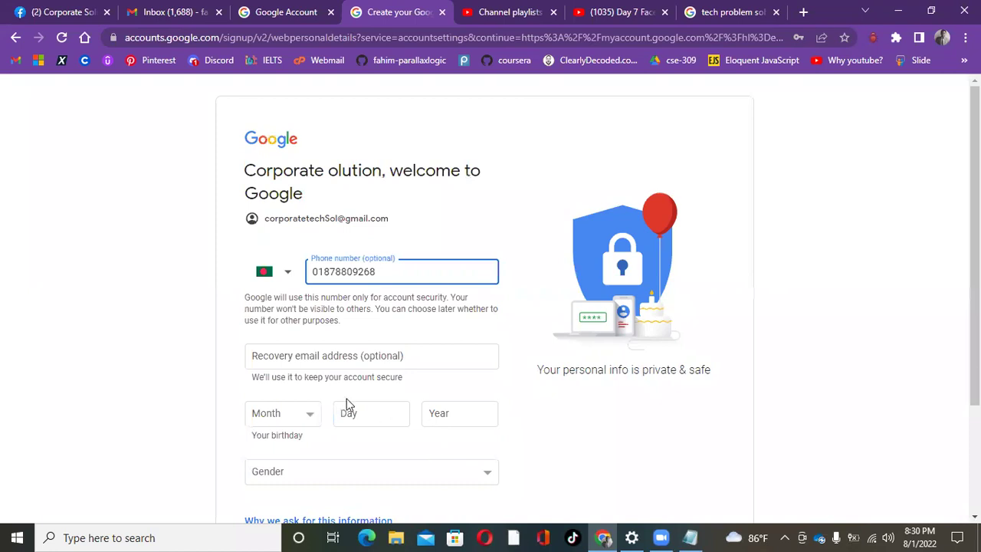
Step: Enter the recovery e-mail address
click(332, 346)
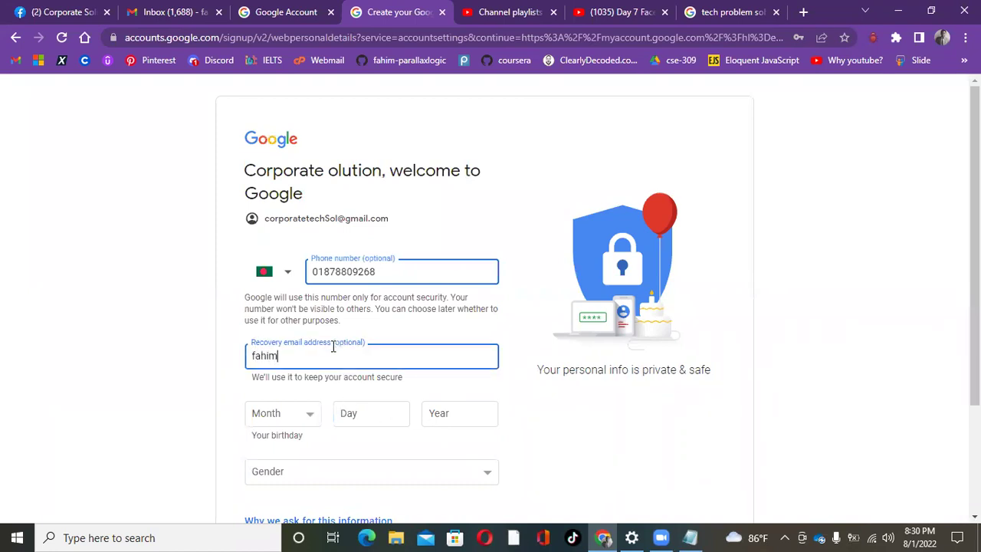
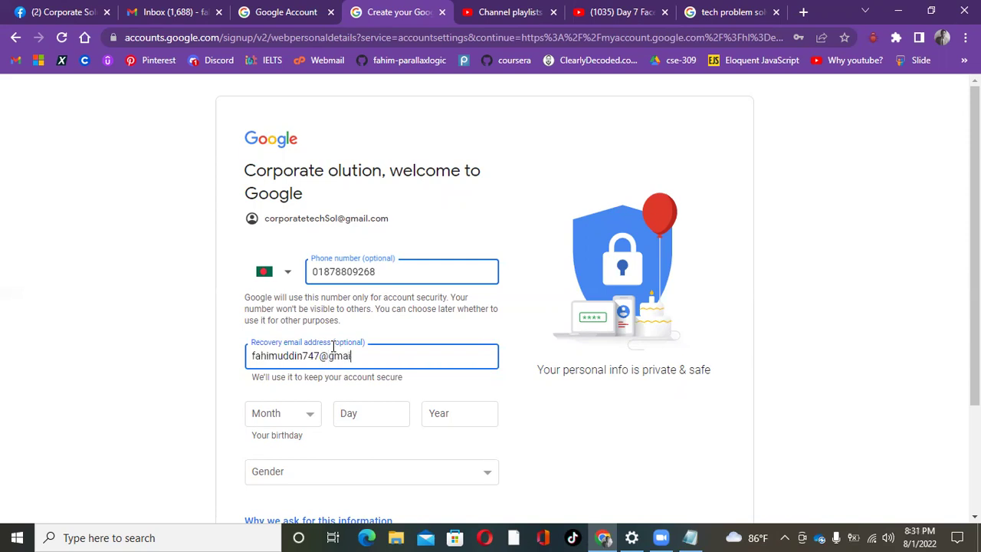
scroll(335, 409, down, 2)
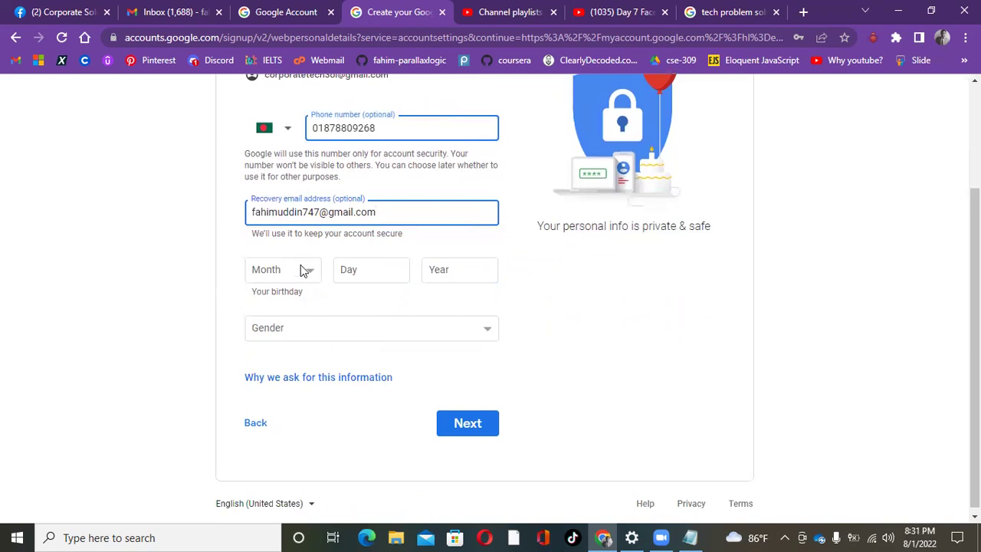
Step: Fill in the birth month, day and year and the gender, then submit
click(304, 271)
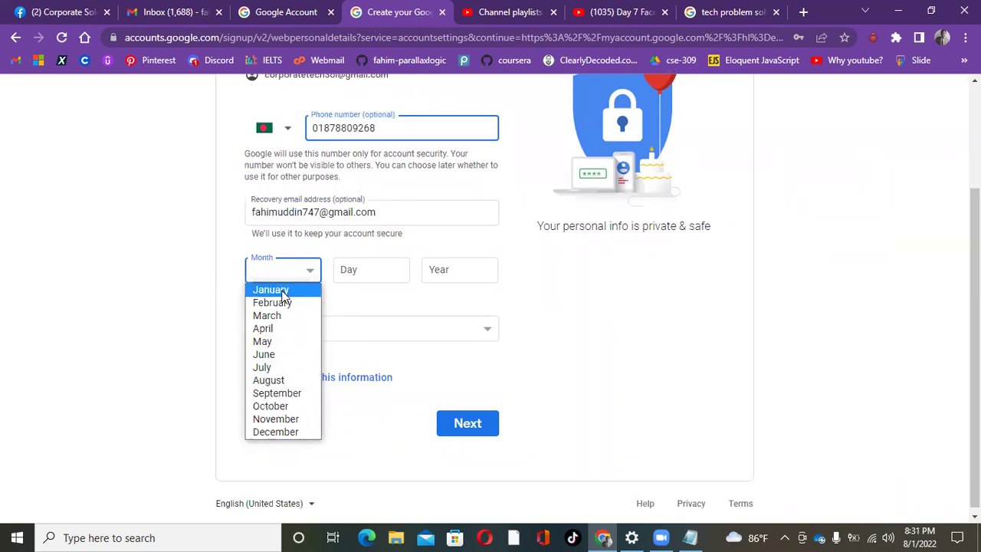
click(260, 419)
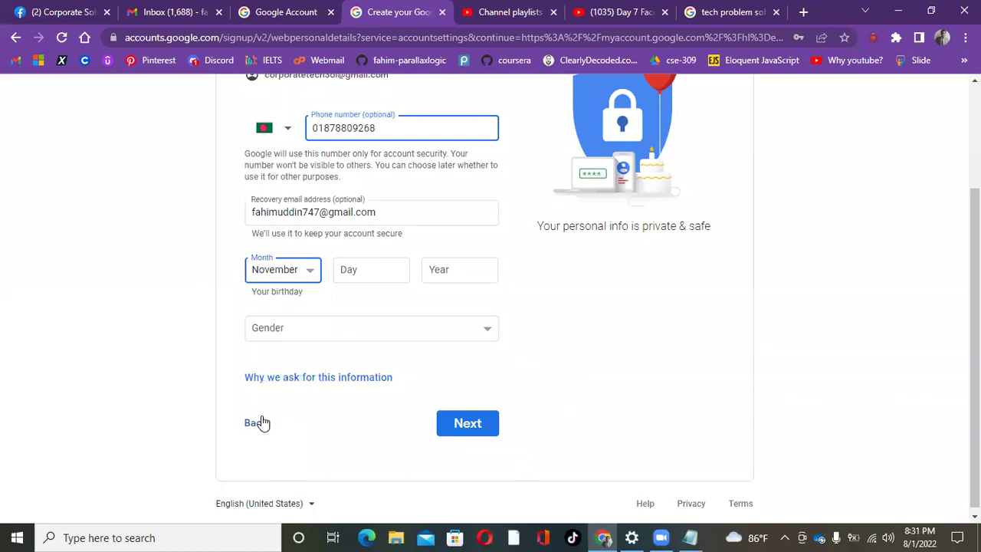
click(373, 269)
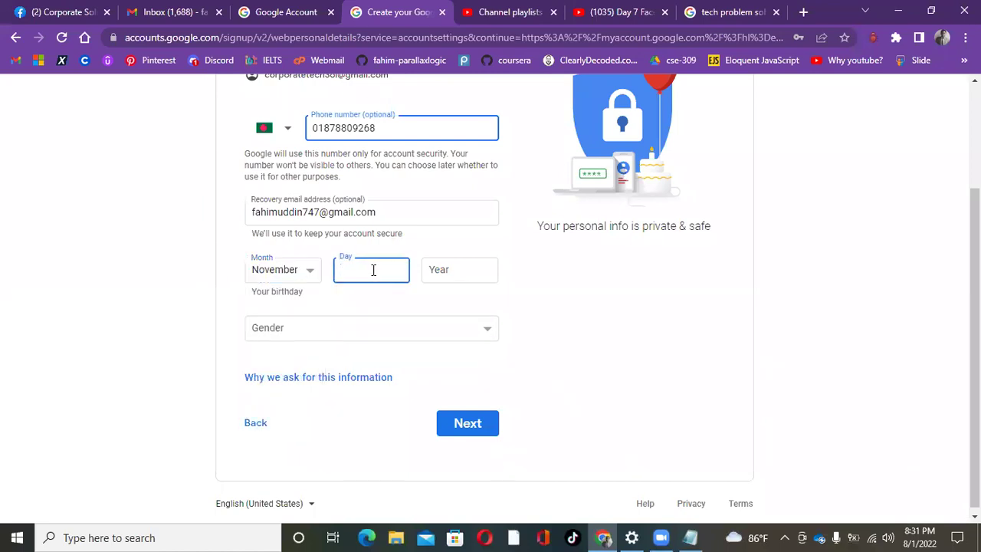
text(22)
click(457, 268)
text(1997)
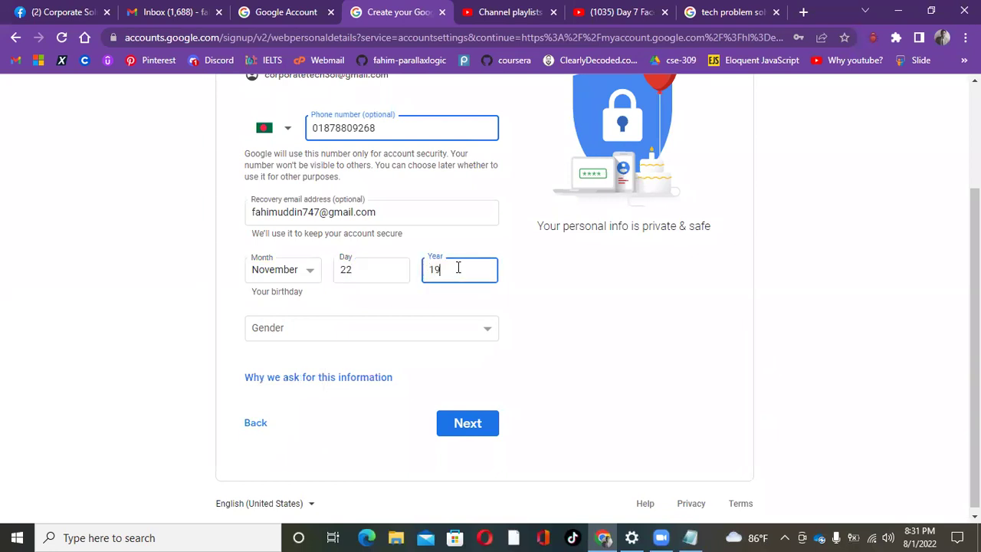
click(434, 331)
click(304, 360)
click(464, 419)
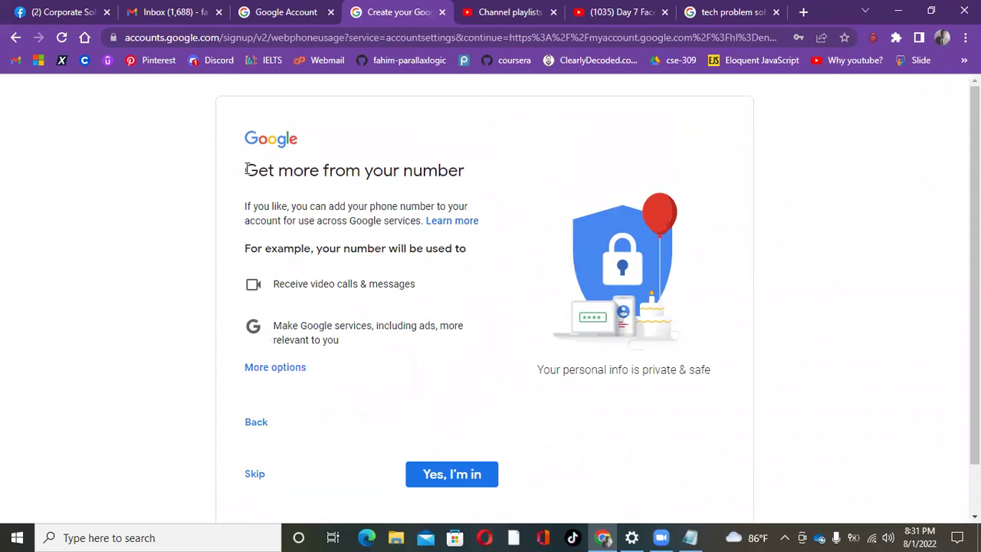
Step: Opt in to adding the phone number and accept the Privacy and Terms
drag(244, 170, 423, 172)
drag(500, 177, 499, 176)
click(405, 172)
click(472, 475)
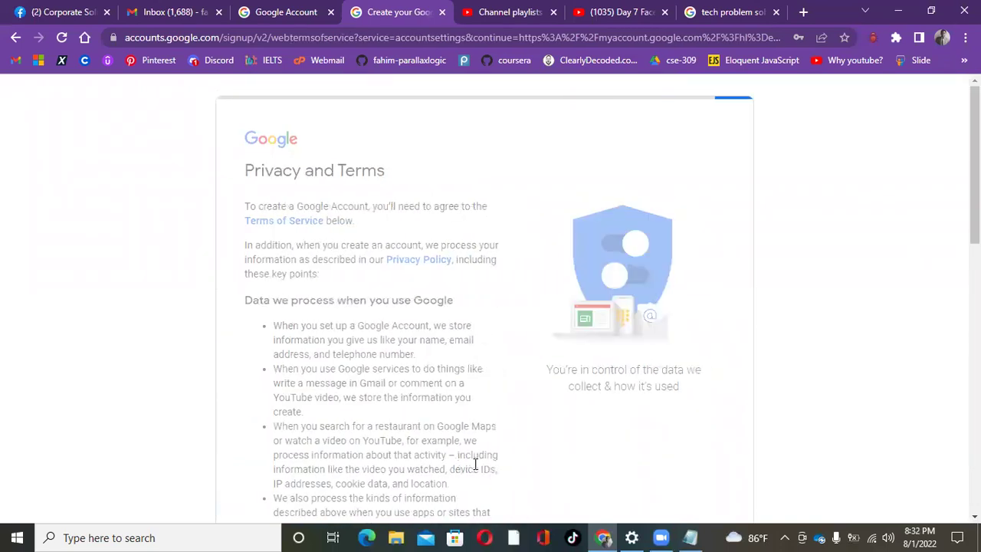
scroll(469, 420, down, 10)
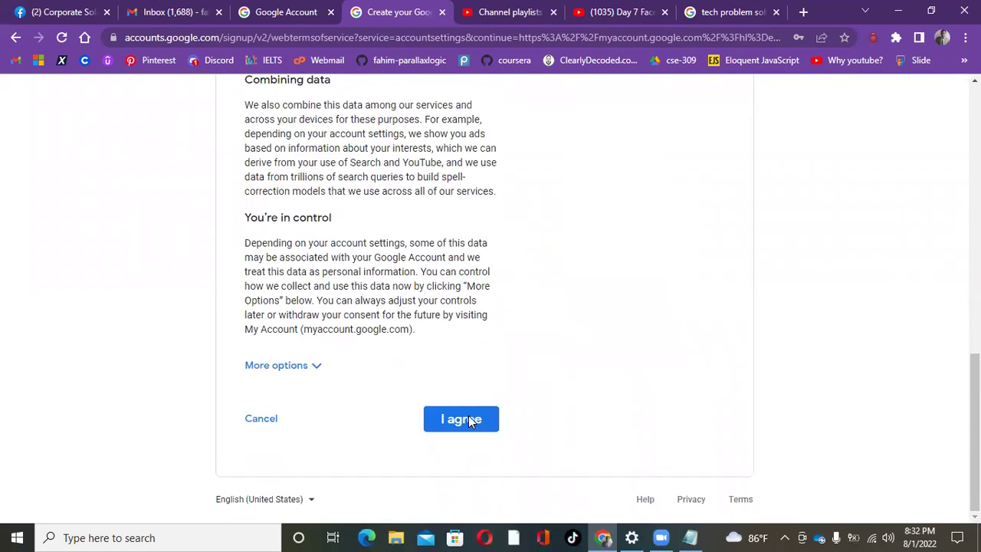
click(469, 421)
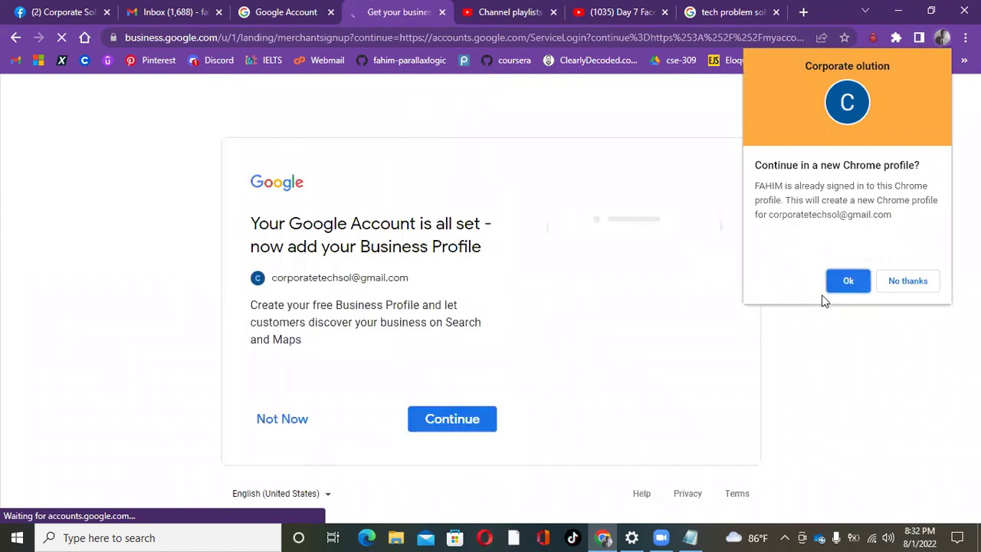
Step: Decline the Chrome profile prompt and submit Corporate Solution as the business name
click(907, 280)
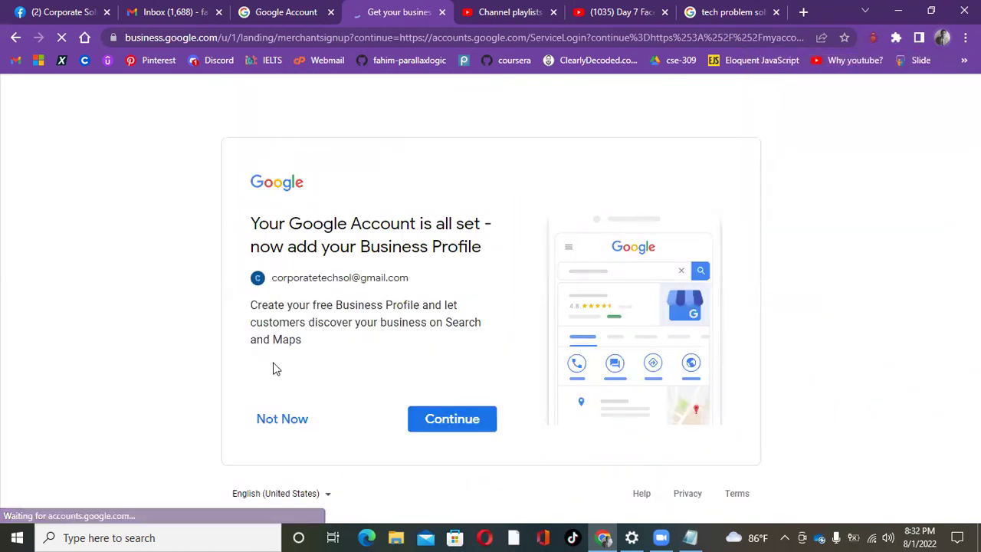
click(452, 420)
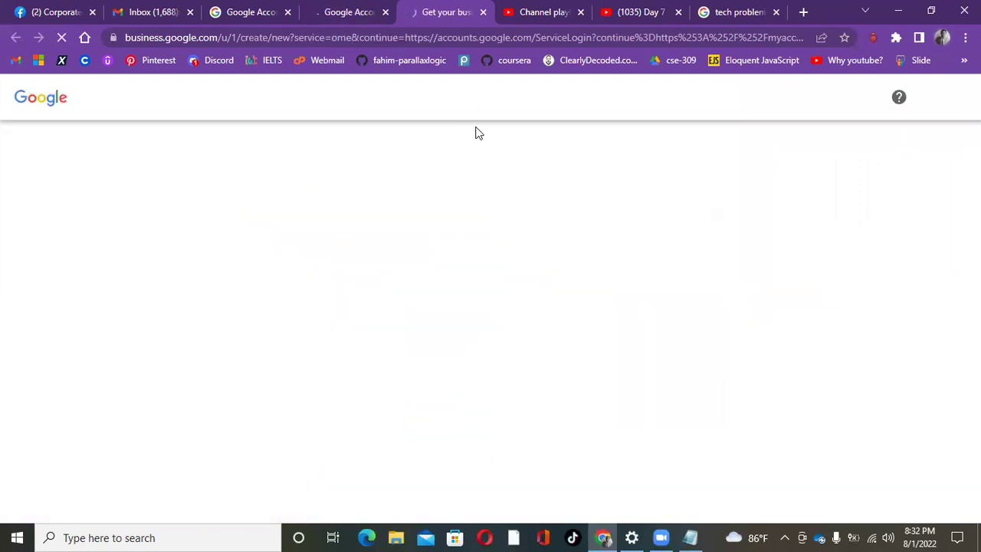
click(542, 343)
text(Bo)
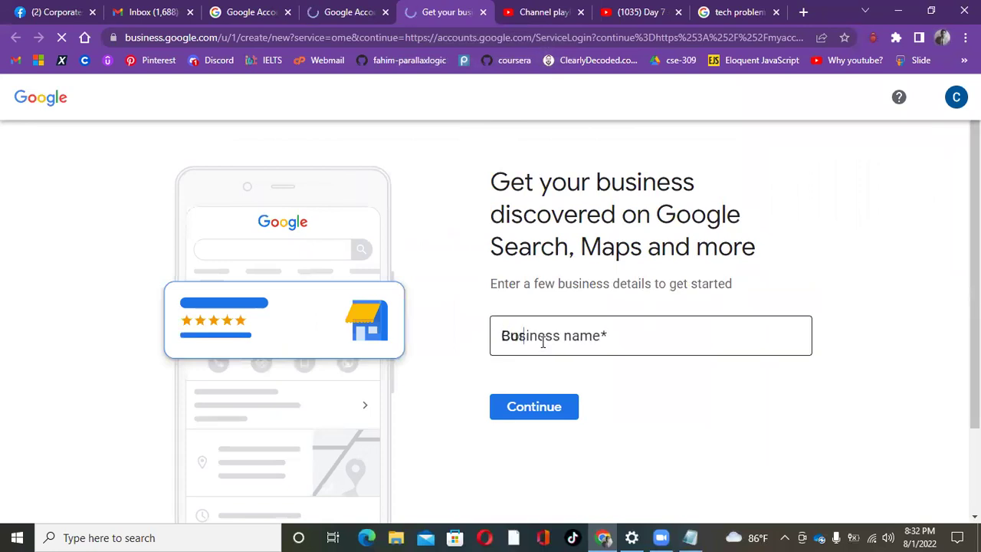
text(sprostes Solution)
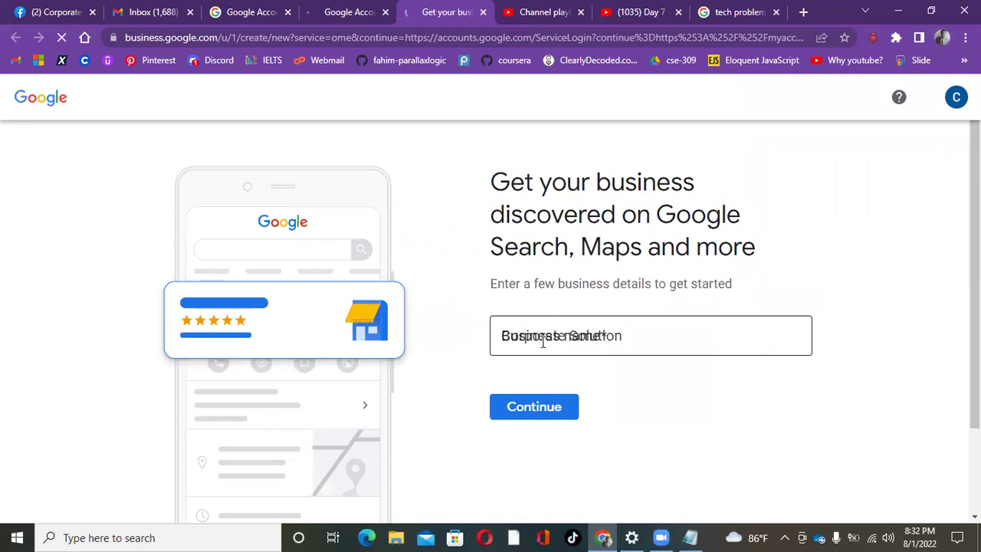
click(525, 409)
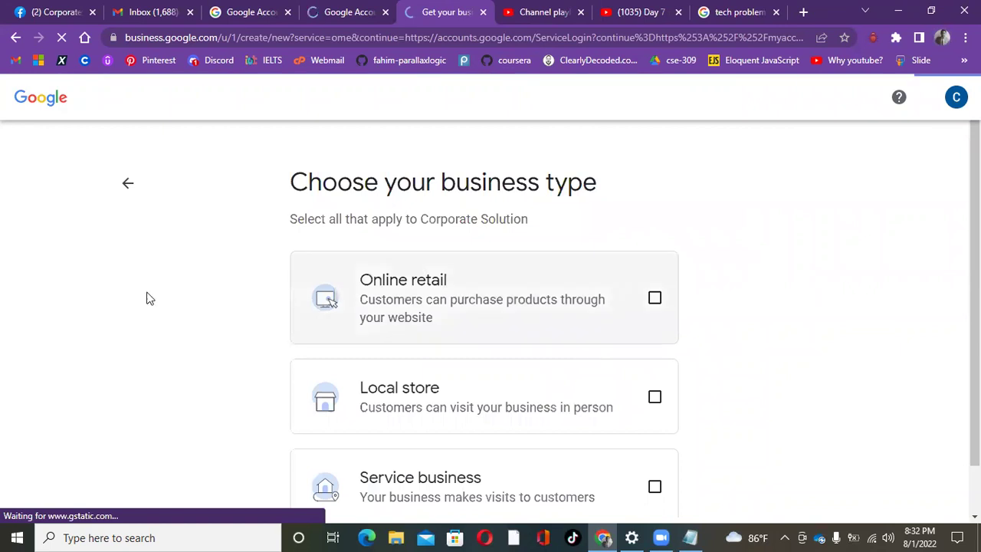
Step: Mark the business as a Service business and continue
scroll(649, 291, down, 1)
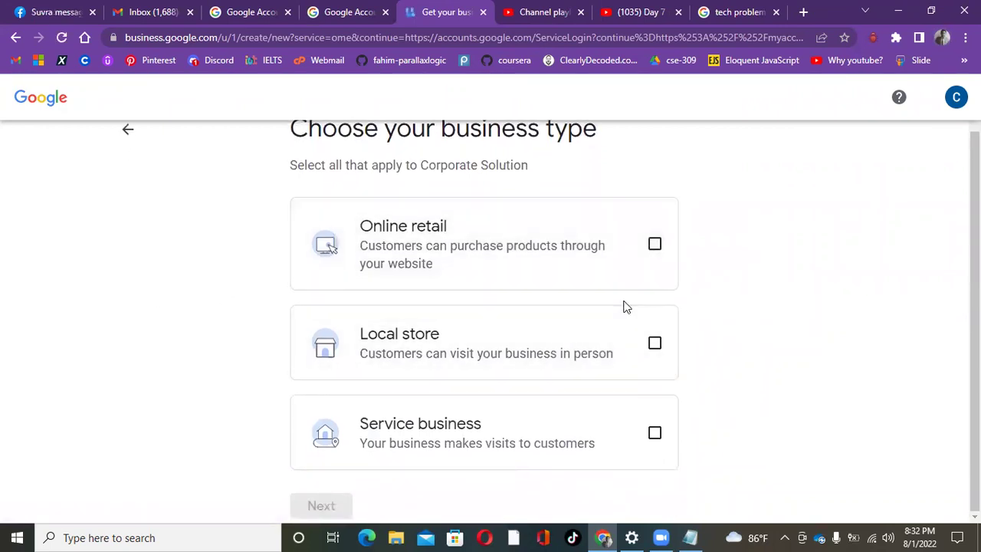
click(653, 433)
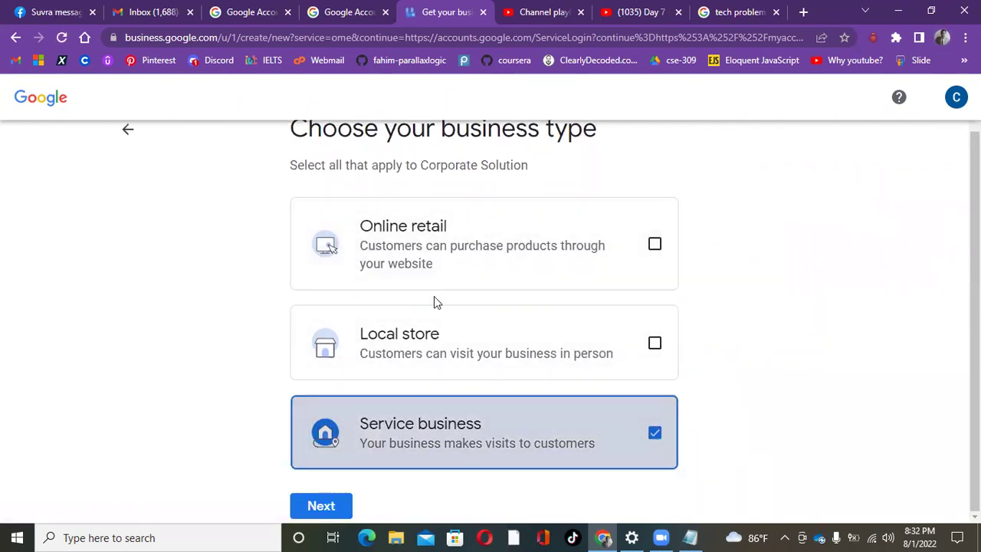
click(322, 505)
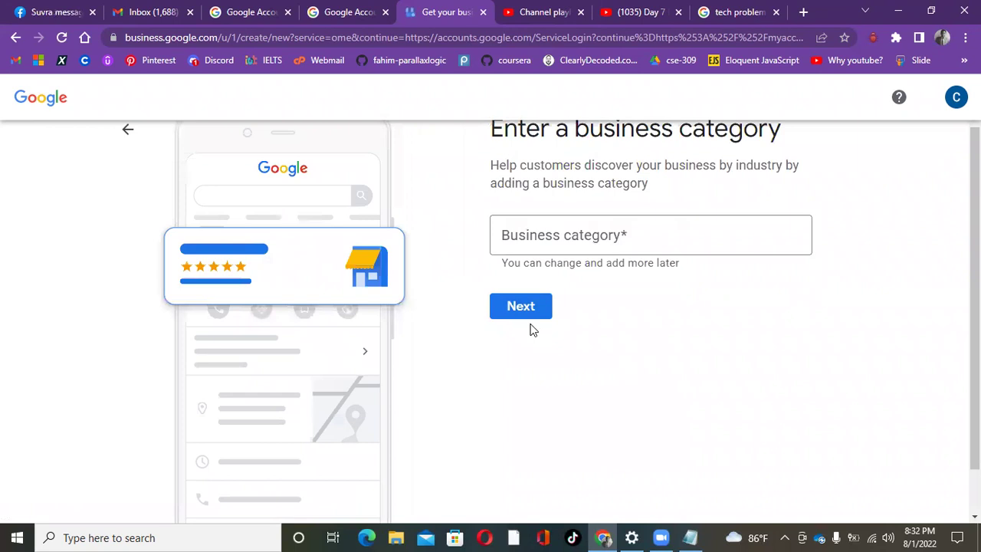
Step: Type 'Technolo' into the Business category field to get technology category suggestions
click(583, 235)
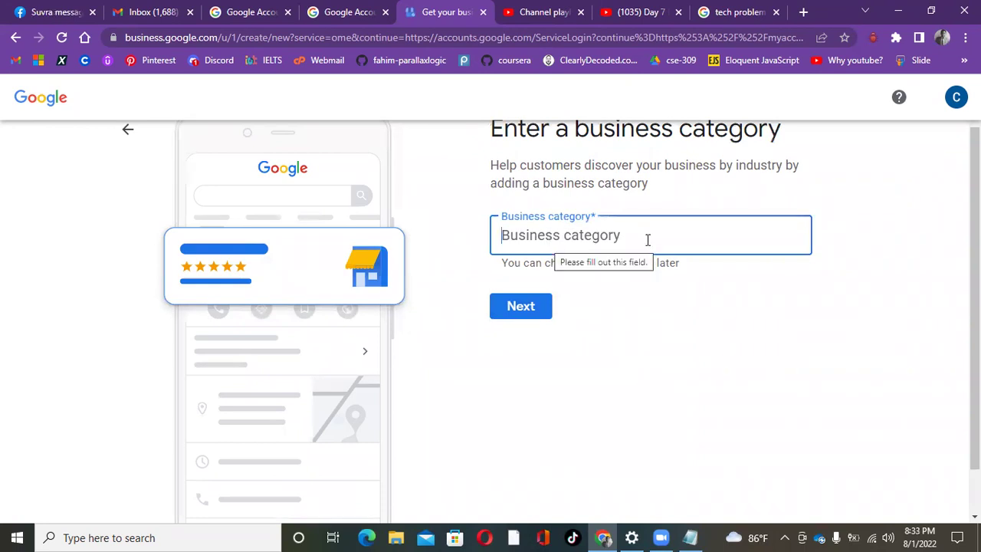
text(Tec)
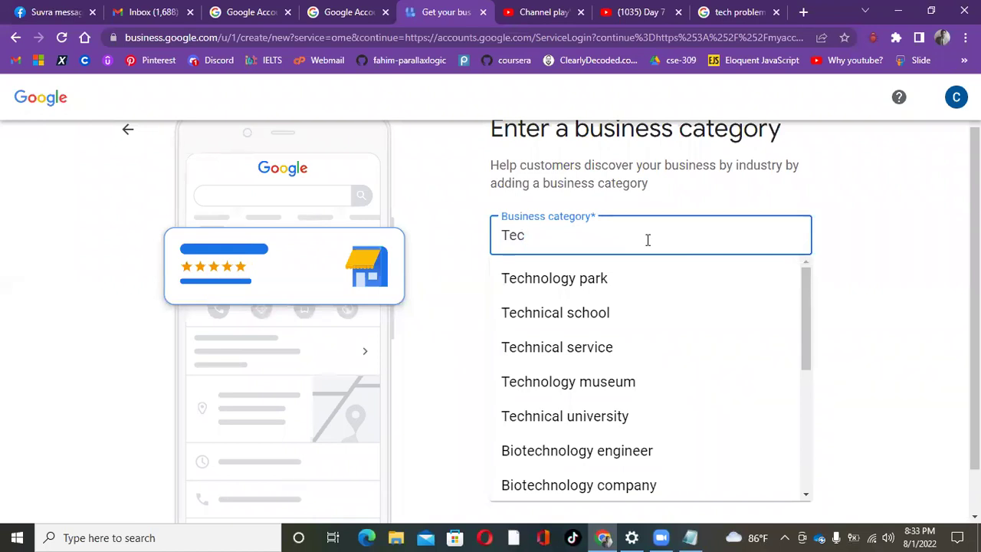
text(n)
key(BackSpace)
text(hnolo)
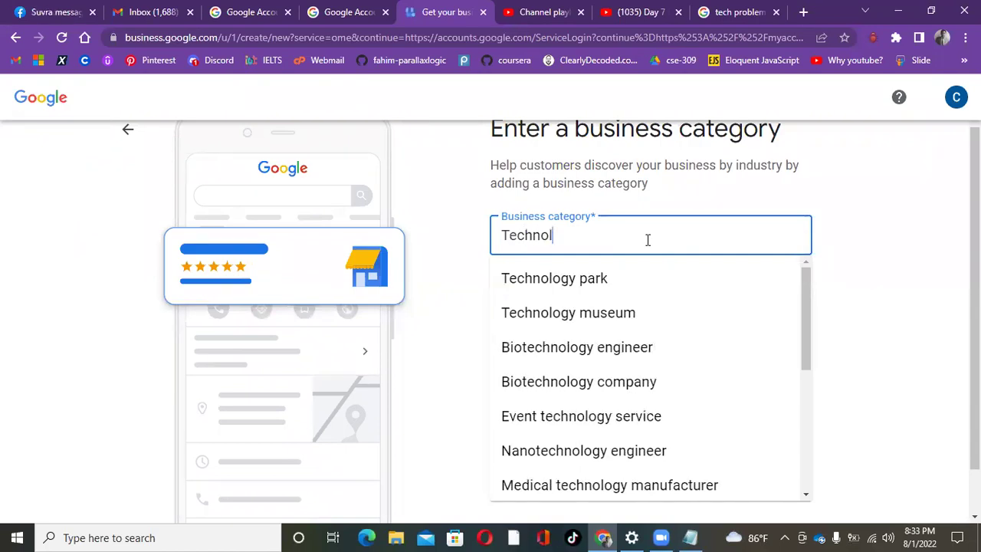